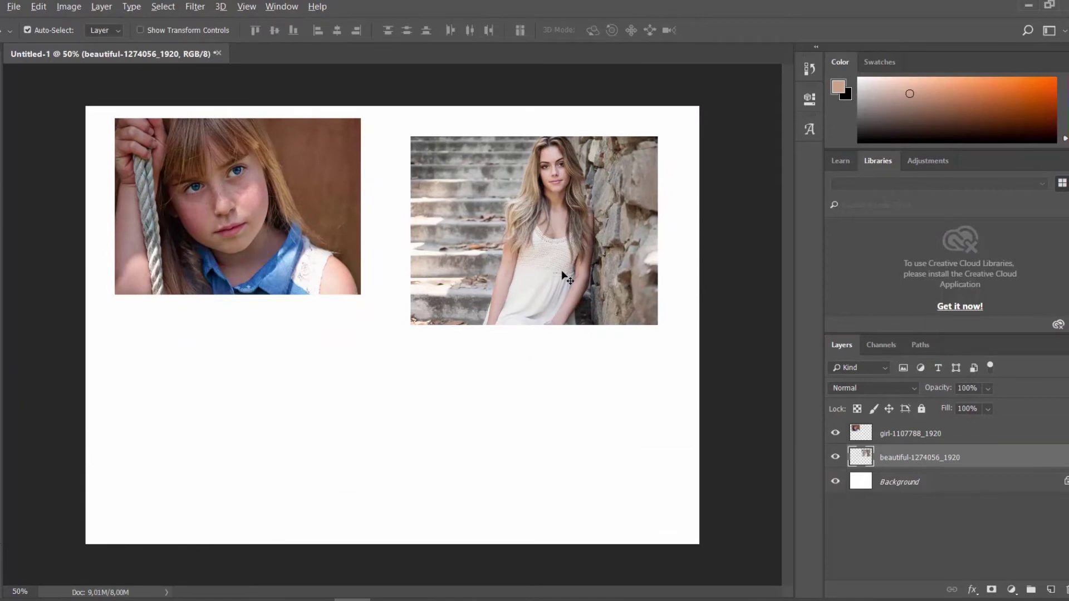
- Duplicate the stairs photo into the empty space directly below the original
left_click_drag(563, 276, 563, 482)
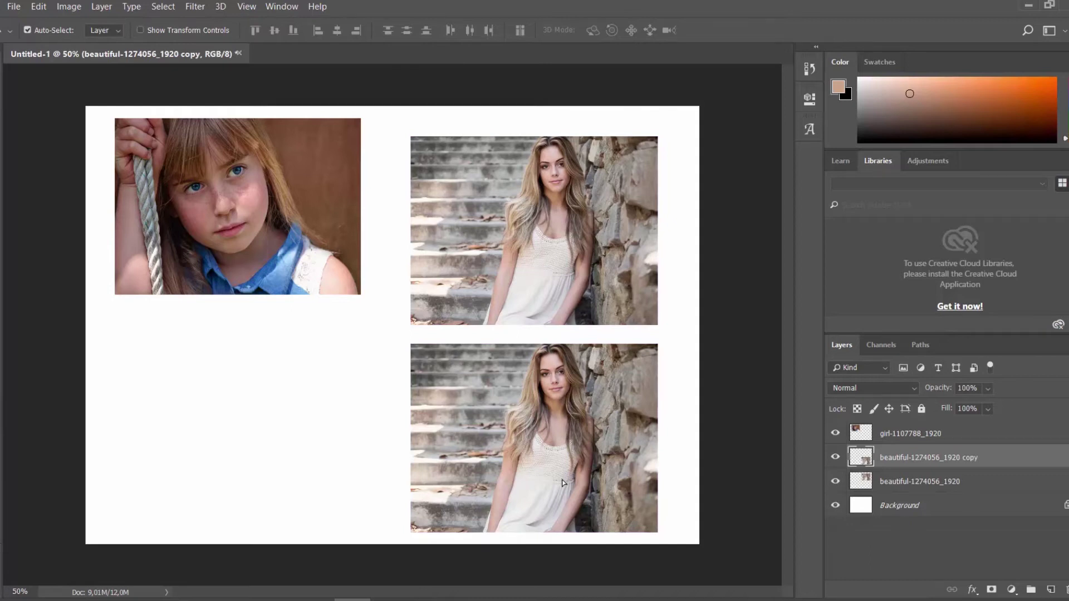
- Duplicate the girl layer via Layer > Duplicate Layer and move the copy below the original
left_click(912, 434)
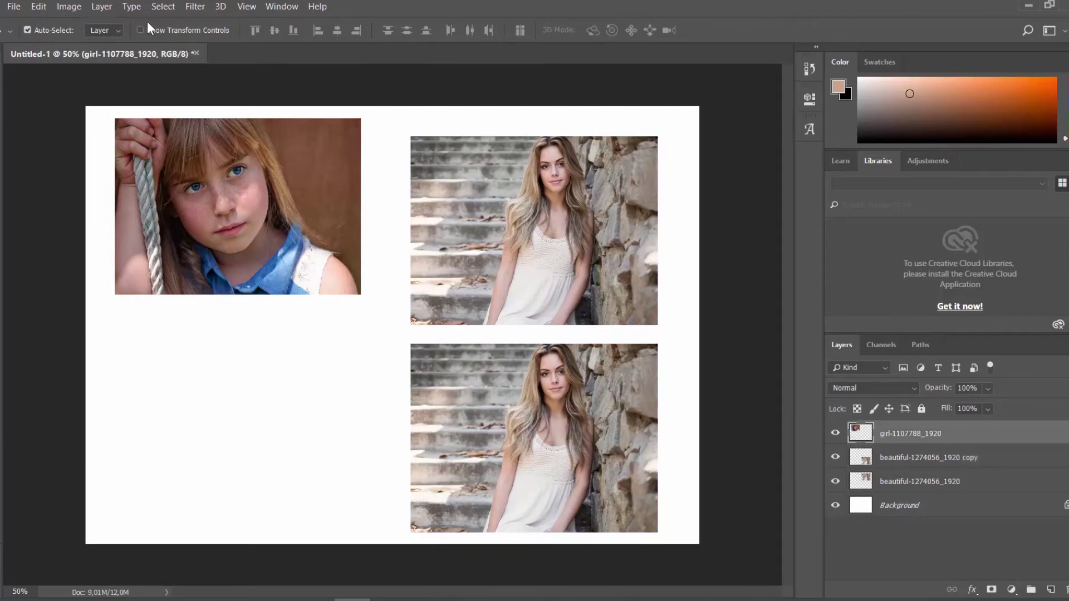
left_click(102, 7)
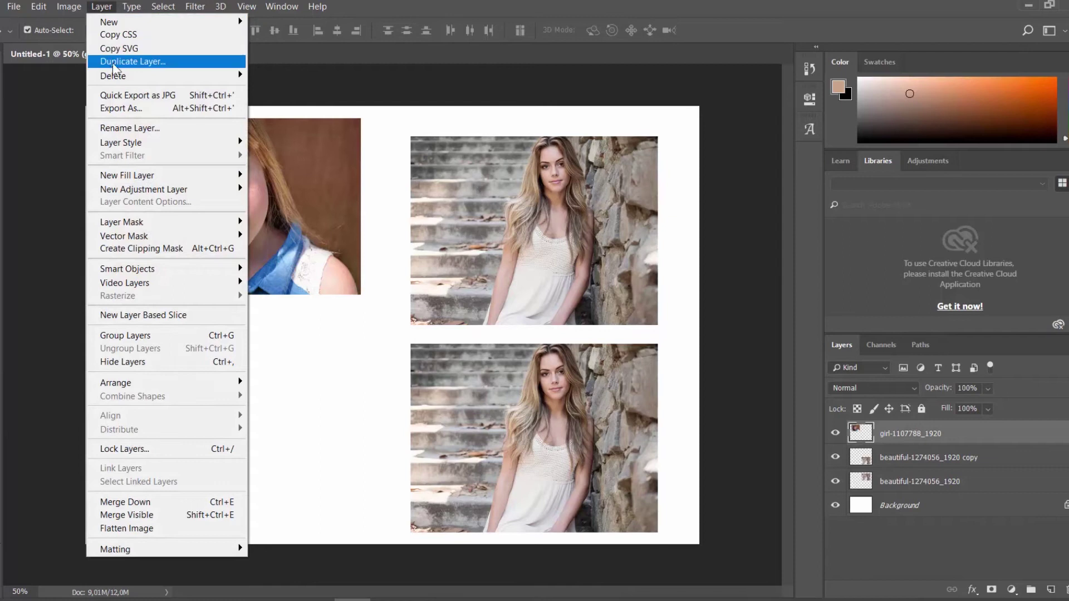
left_click(115, 66)
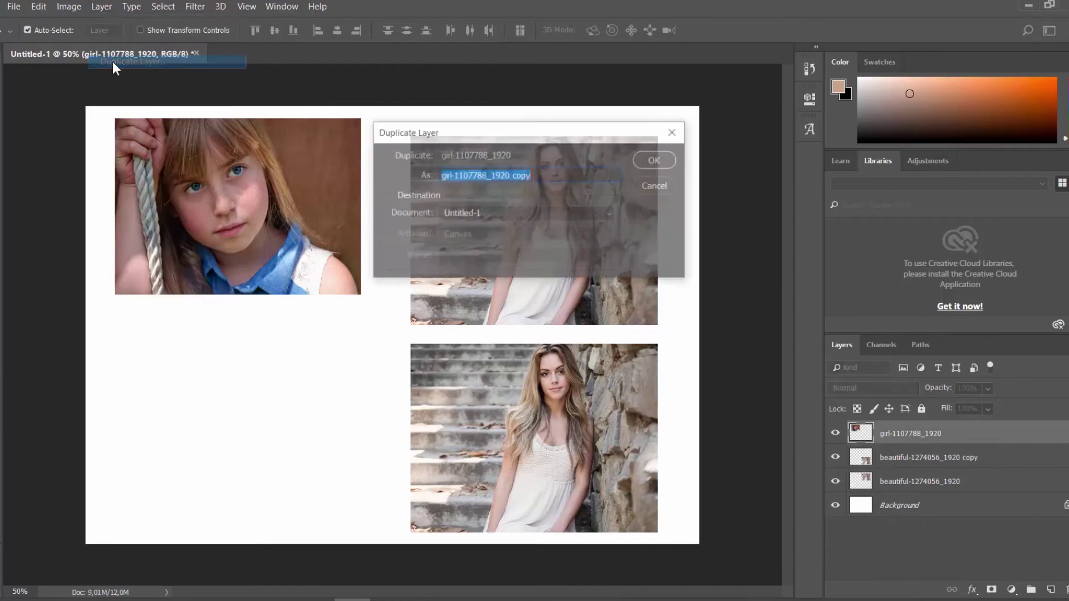
left_click(653, 161)
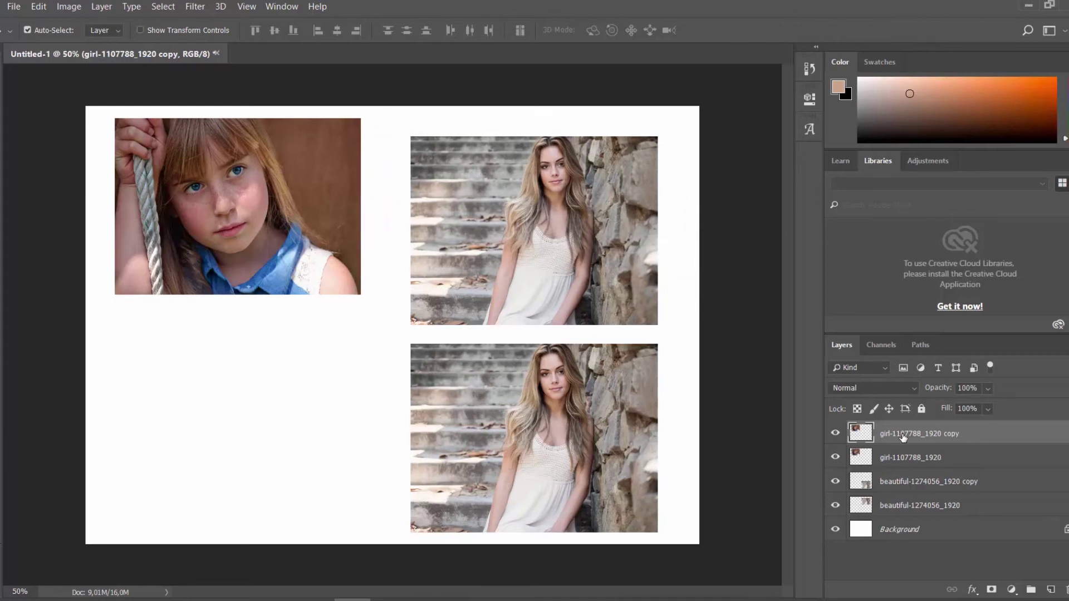
left_click_drag(298, 227, 316, 443)
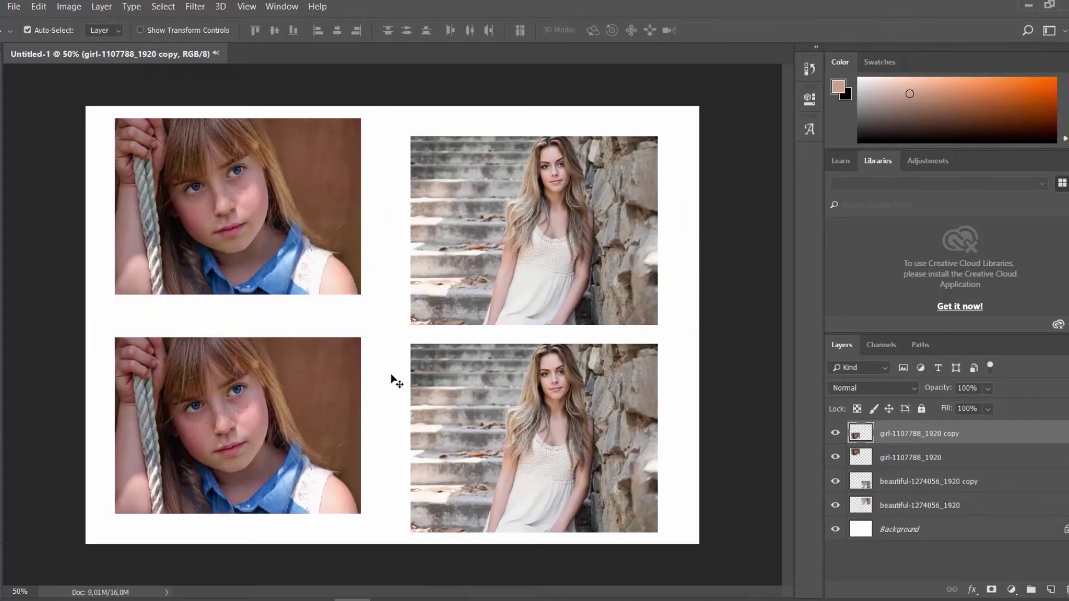
- Duplicate the girl copy from its right-click layer menu and reposition the newest copy
right_click(909, 436)
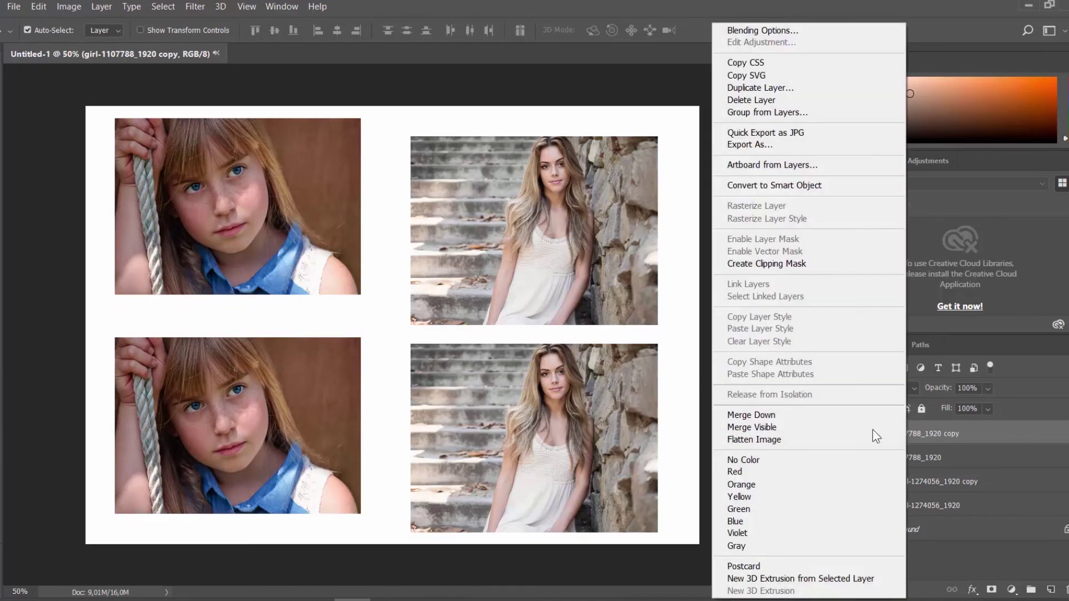
left_click(756, 88)
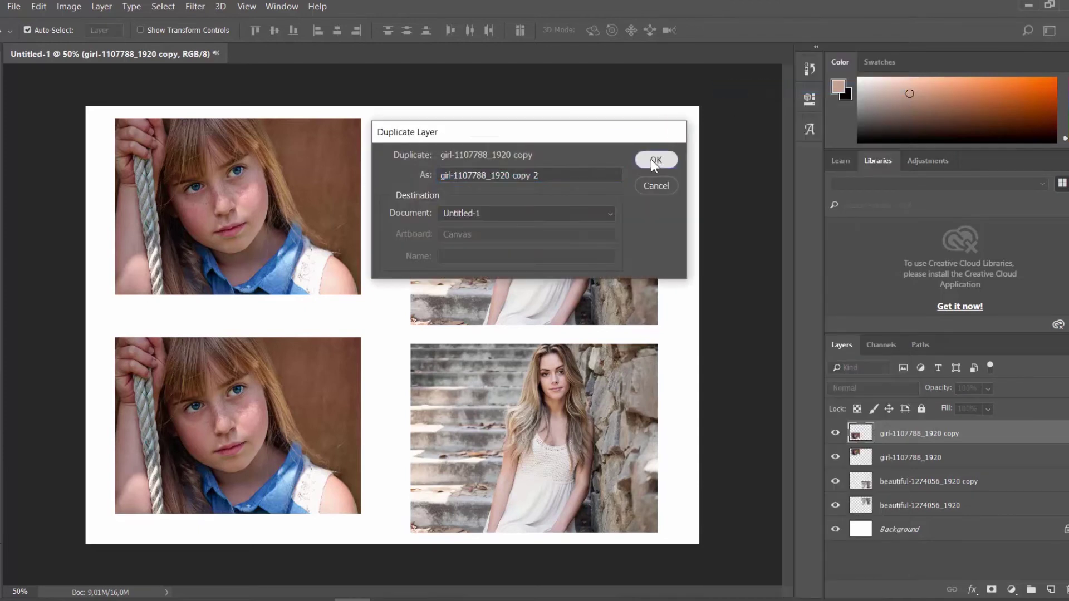
left_click(655, 161)
left_click_drag(324, 194, 360, 171)
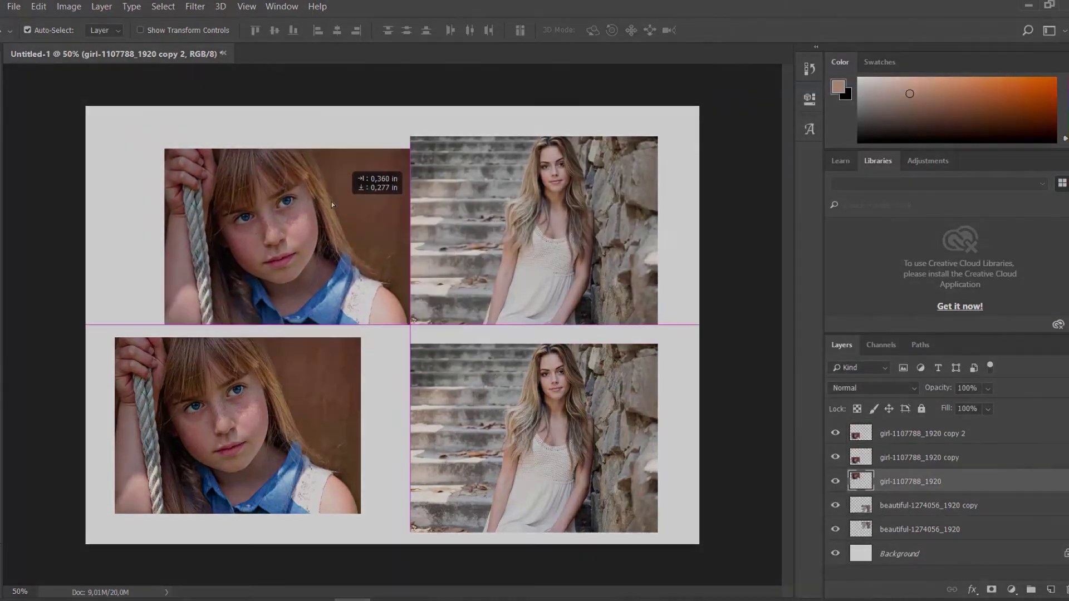